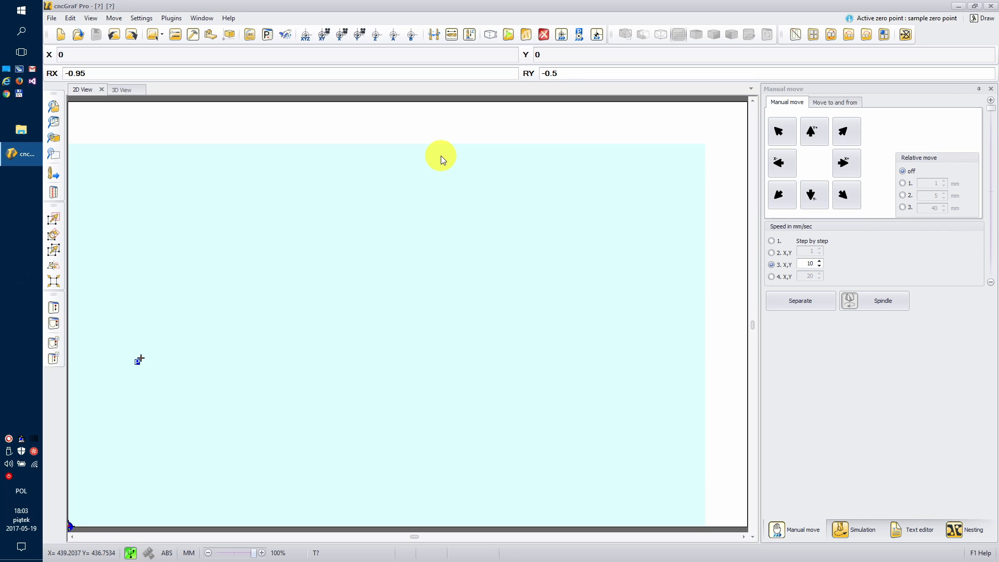
Activate the Barcode plugin in the Plugin manager and set its autostart to after program start.
left_click(141, 17)
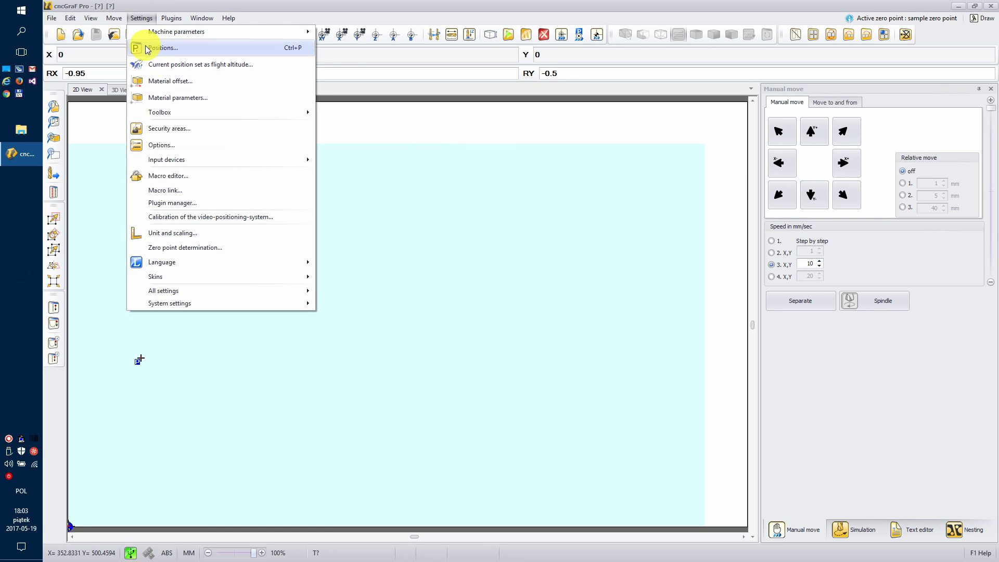
left_click(195, 203)
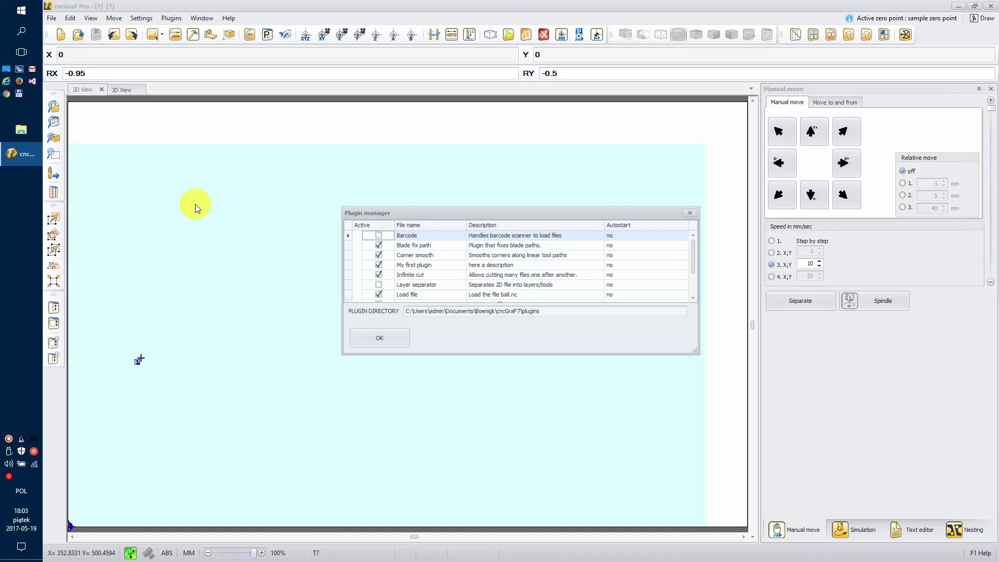
left_click(377, 236)
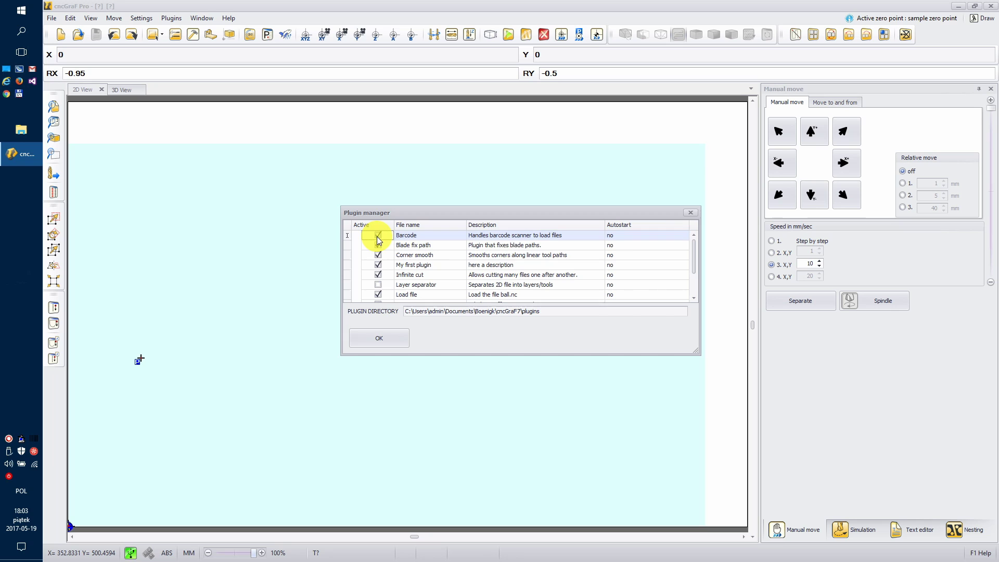
left_click(636, 239)
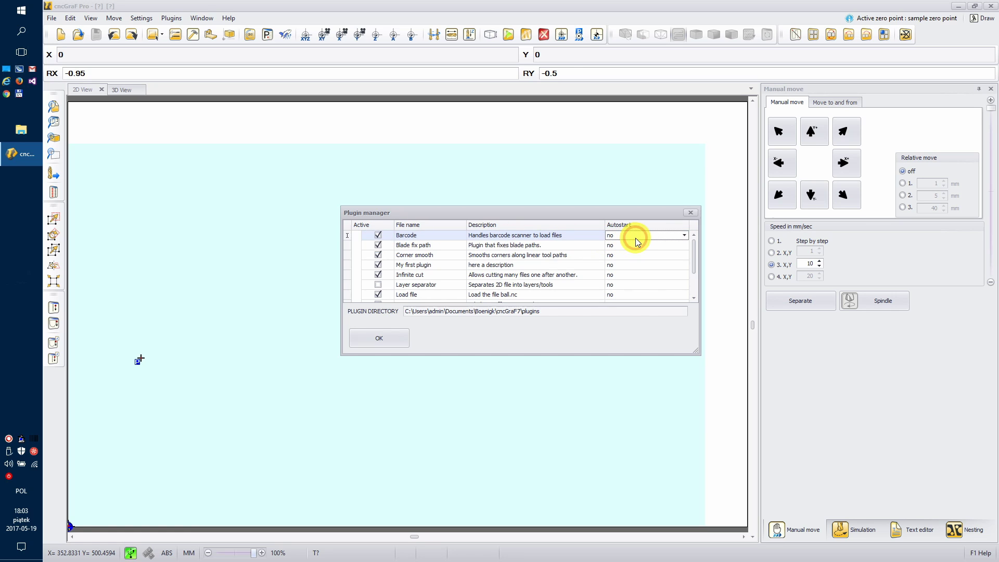
left_click(636, 239)
left_click(640, 260)
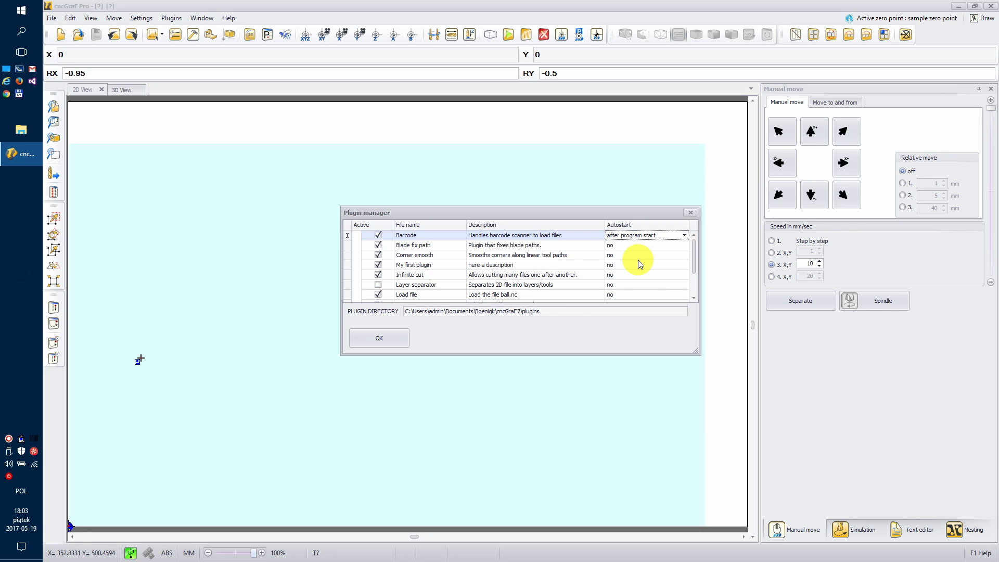
left_click(391, 338)
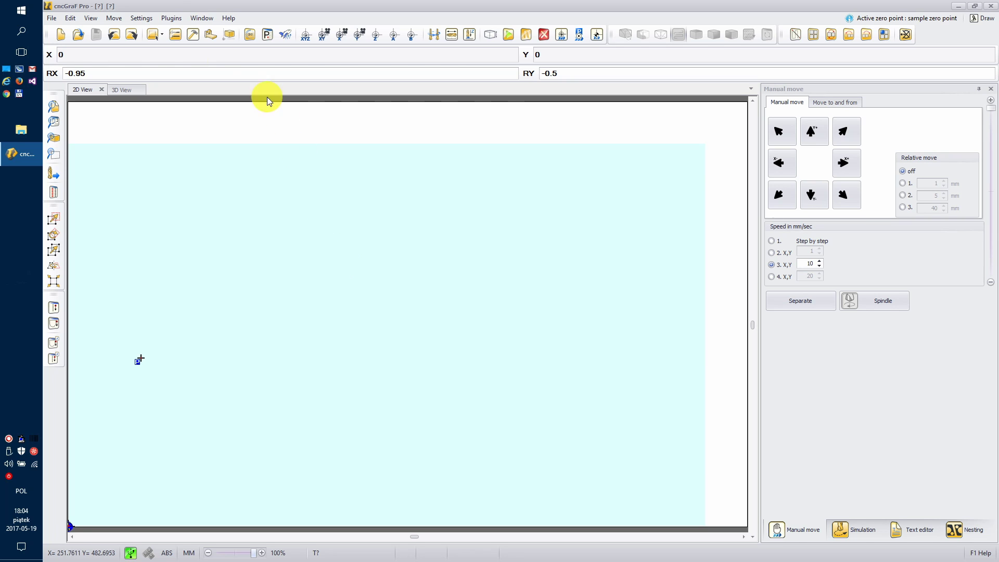
Open the Barcode plugin's settings, examine the files folder, files extension and watched file path, and close them.
left_click(170, 18)
left_click(184, 33)
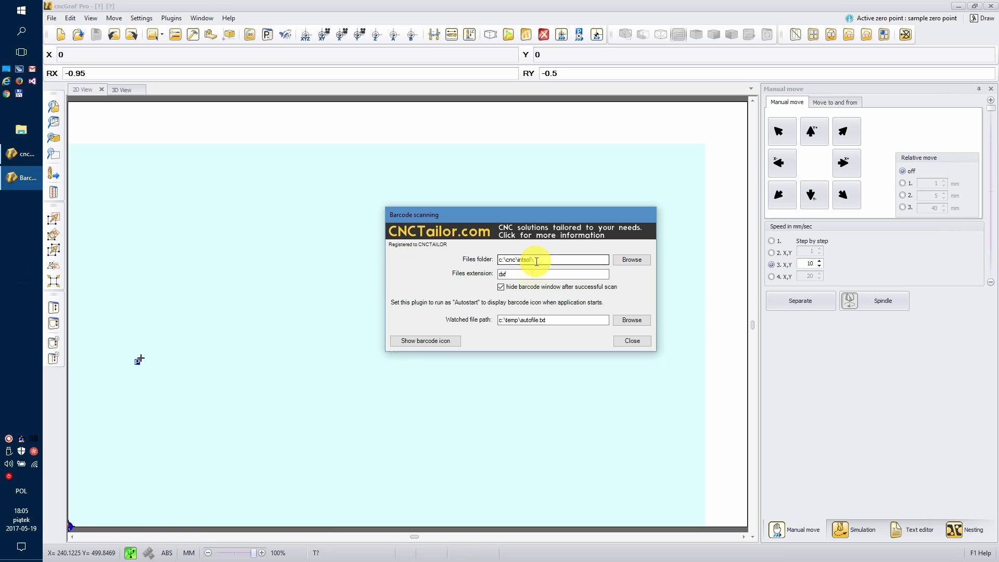
left_click(532, 274)
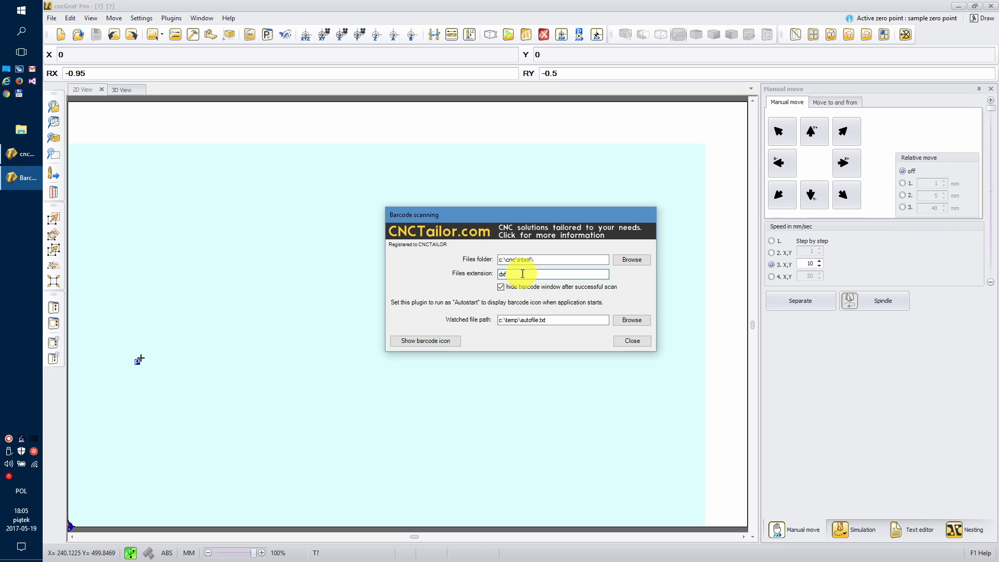
left_click_drag(542, 259, 475, 260)
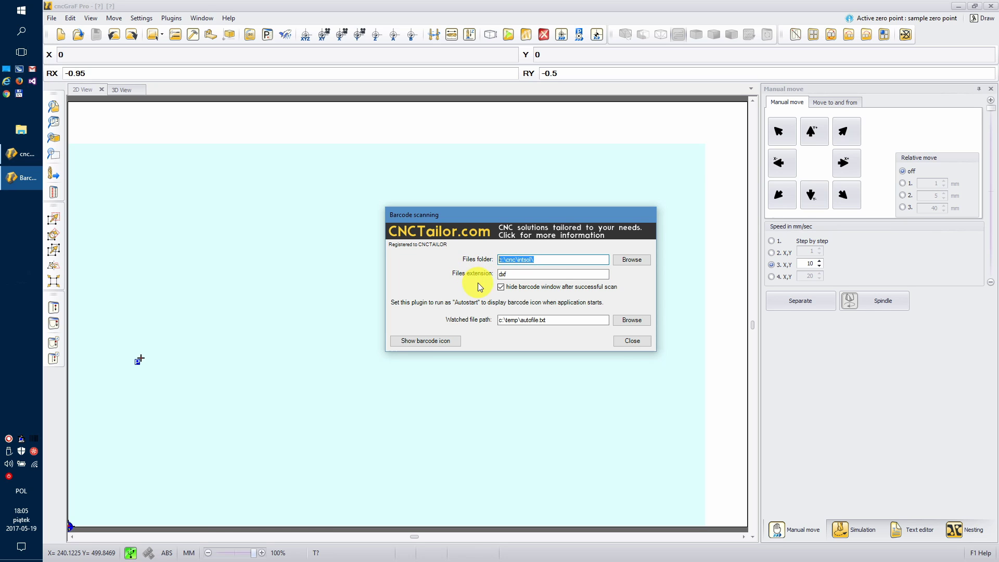
left_click(528, 275)
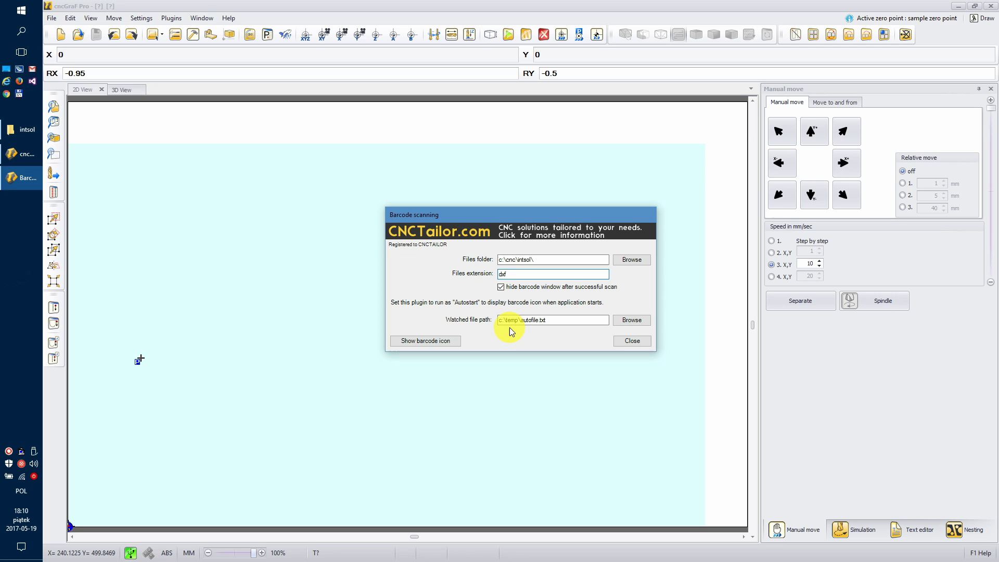
left_click_drag(550, 321, 477, 325)
left_click(556, 319)
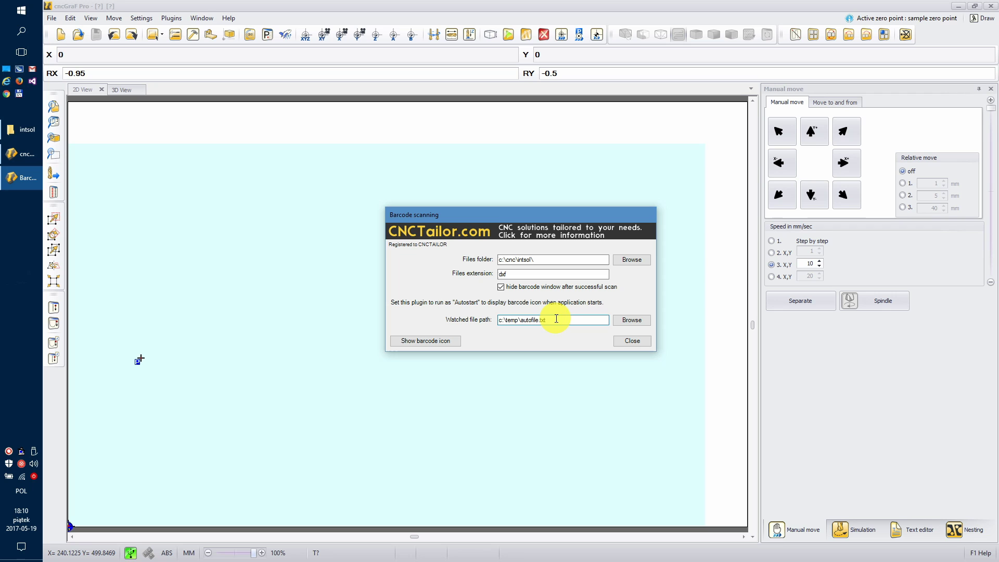
left_click(631, 340)
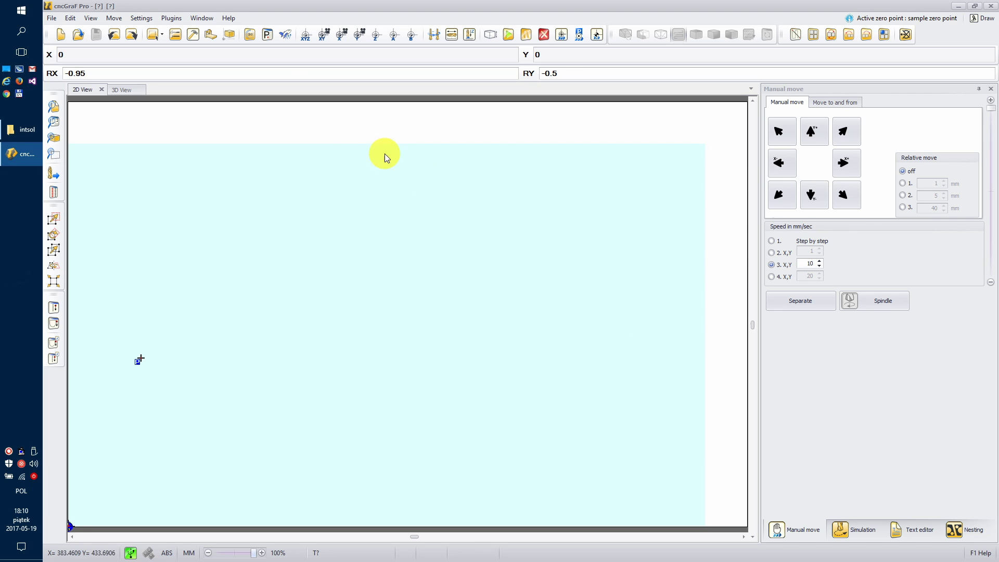
Copy the config directory path from the program's About information and close it.
left_click(229, 17)
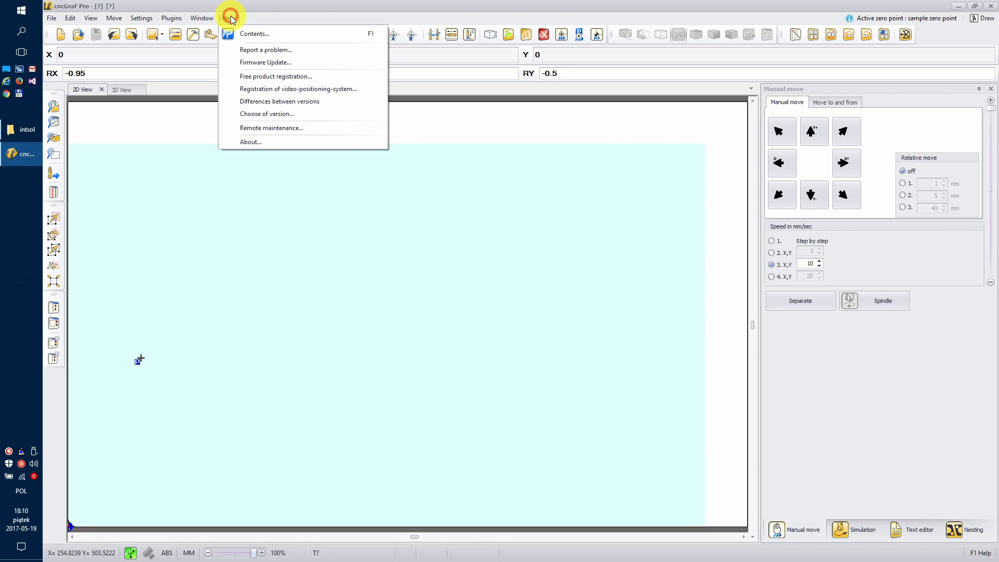
left_click(277, 142)
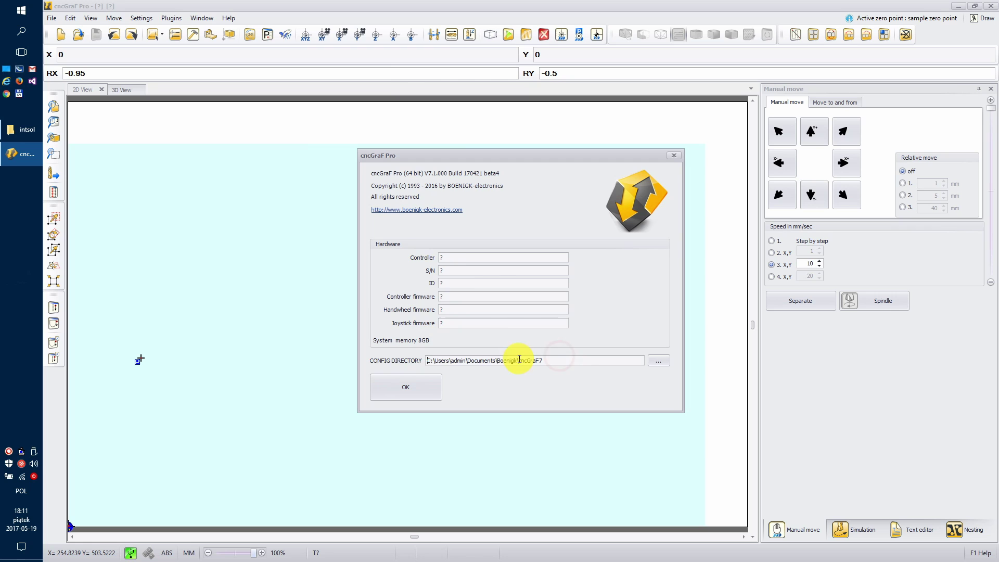
left_click_drag(566, 359, 428, 360)
right_click(449, 362)
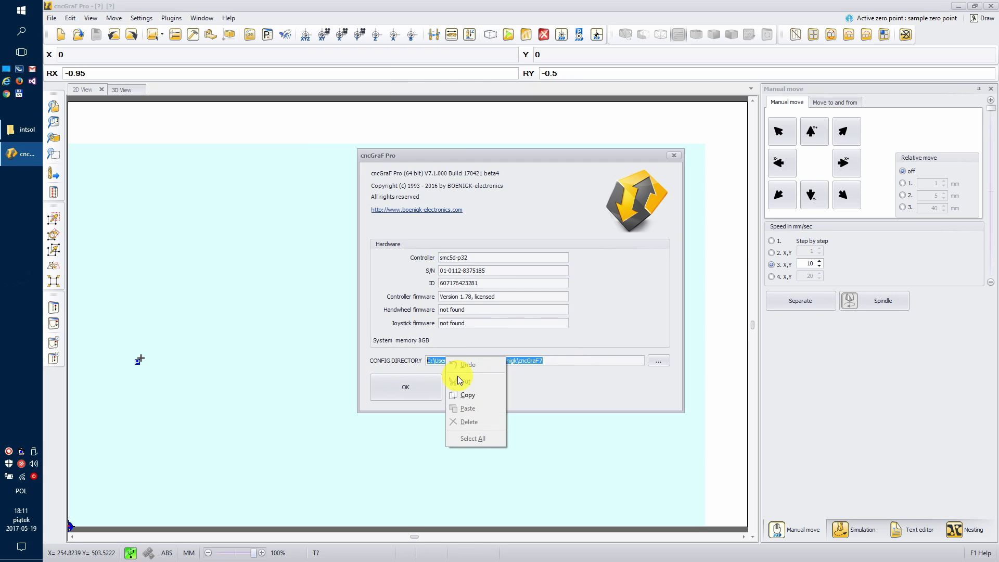
left_click(468, 394)
left_click(405, 387)
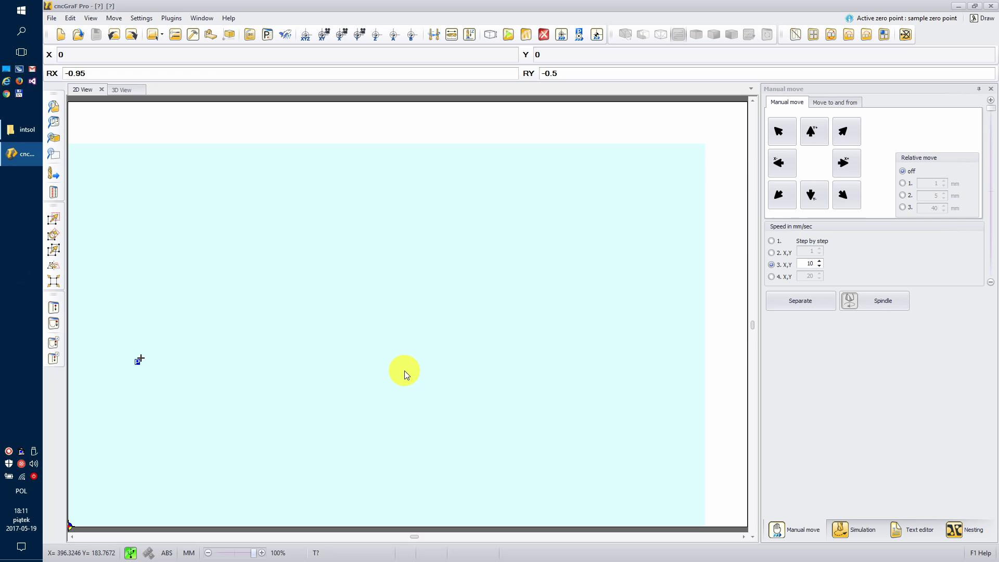
Close cncGraF and go to the copied config directory path in File Explorer.
left_click(991, 5)
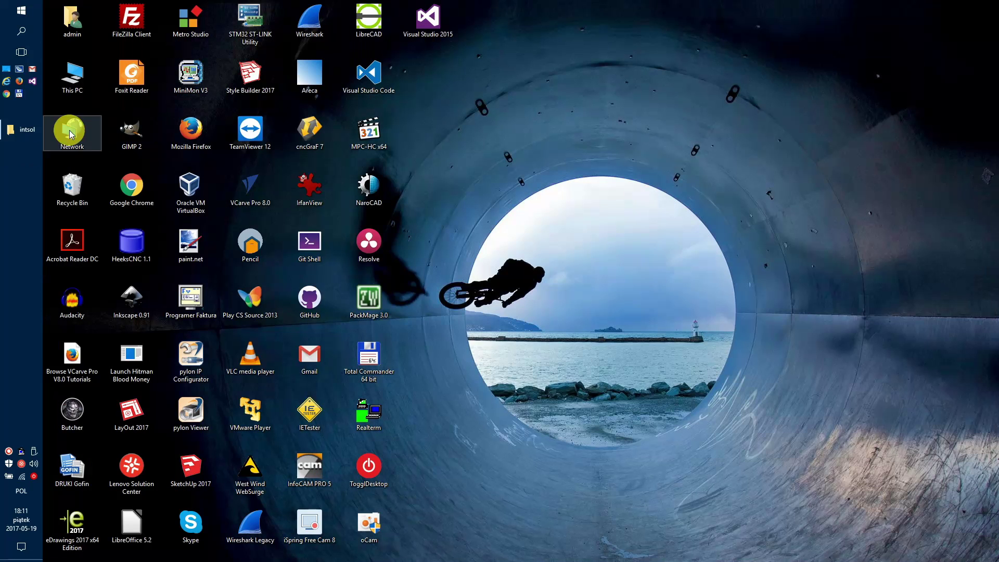
left_click(26, 125)
left_click(469, 112)
right_click(469, 112)
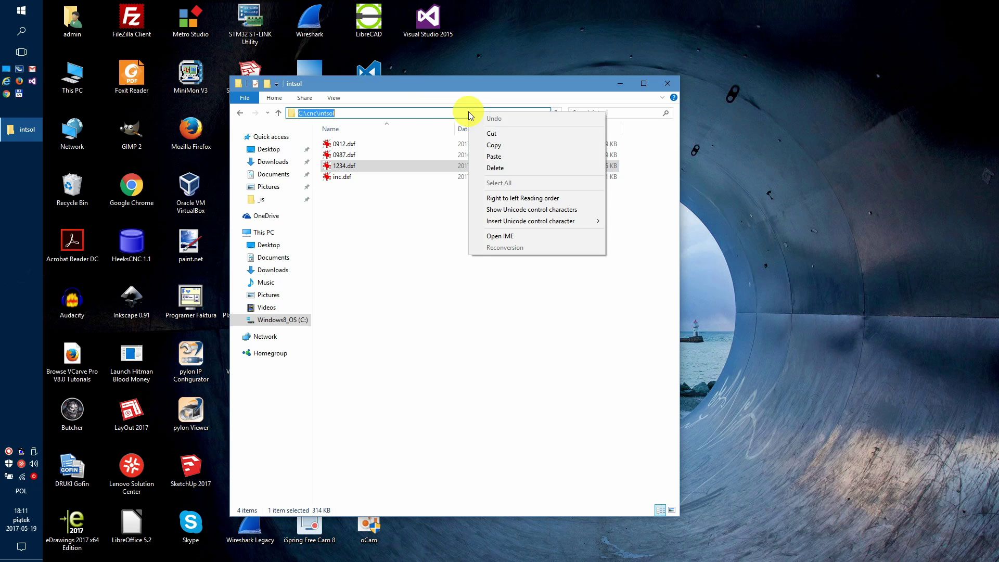
left_click(498, 154)
key("Return")
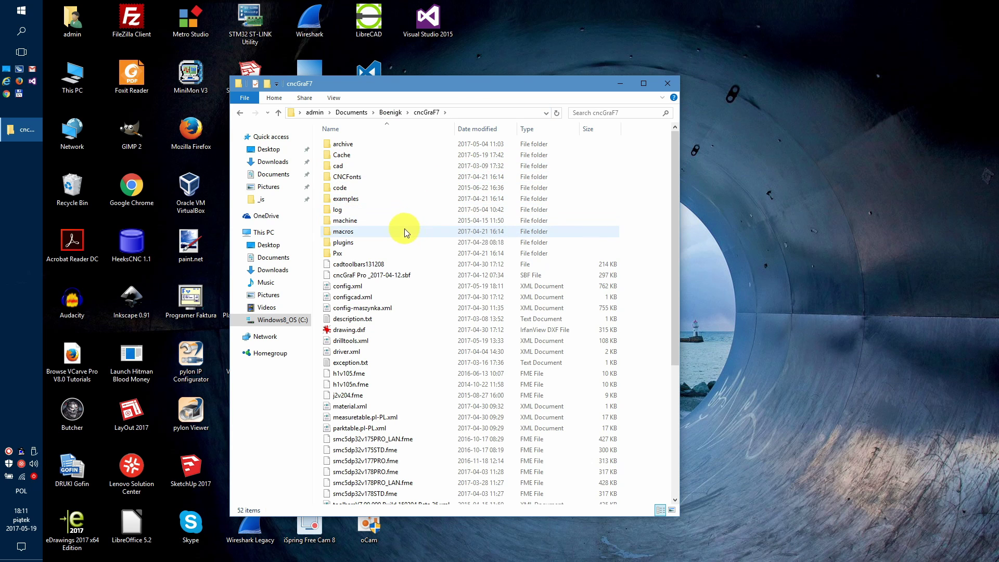
Open config.xml from the cncGraF7 folder for editing in Notepad.
right_click(367, 288)
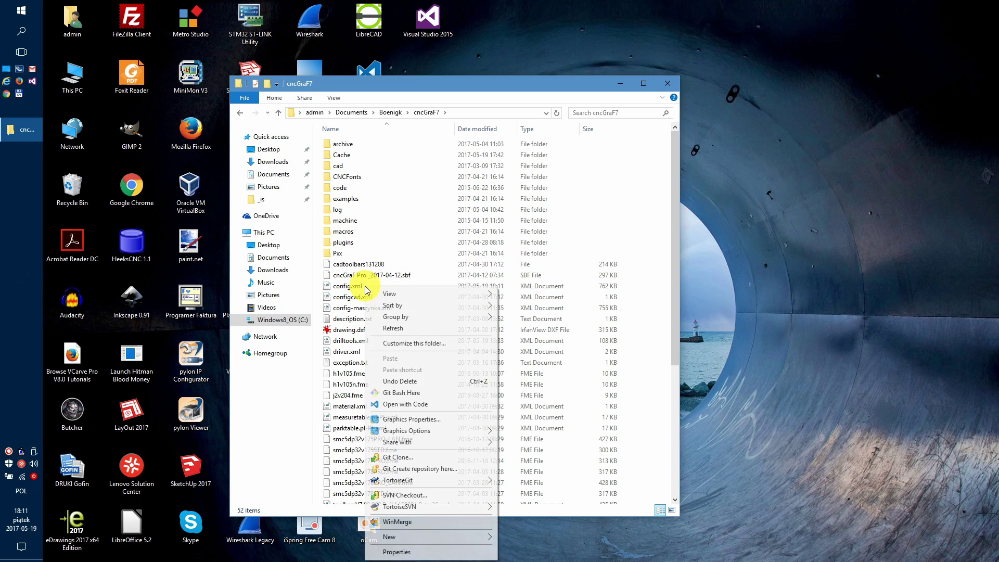
right_click(345, 285)
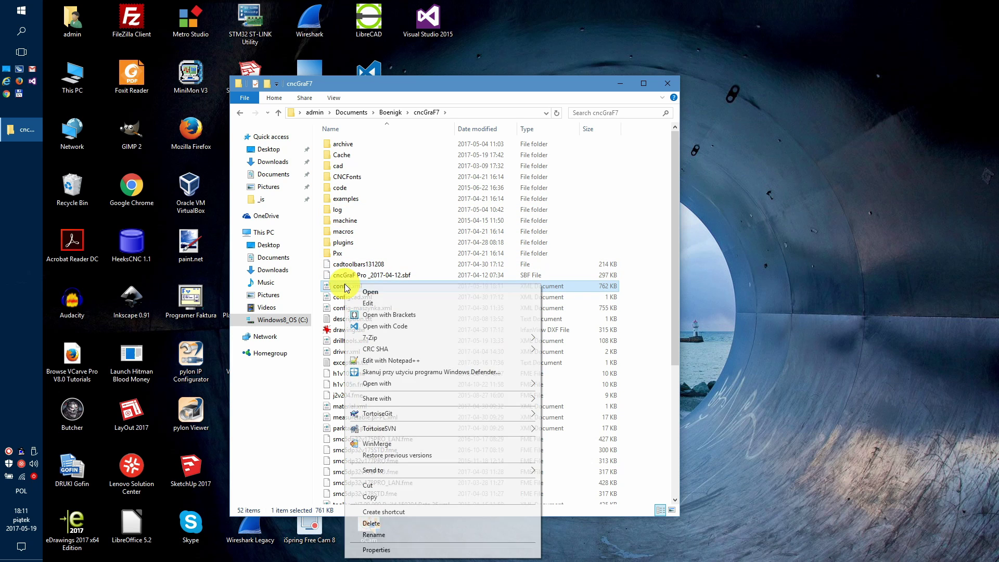
left_click(373, 305)
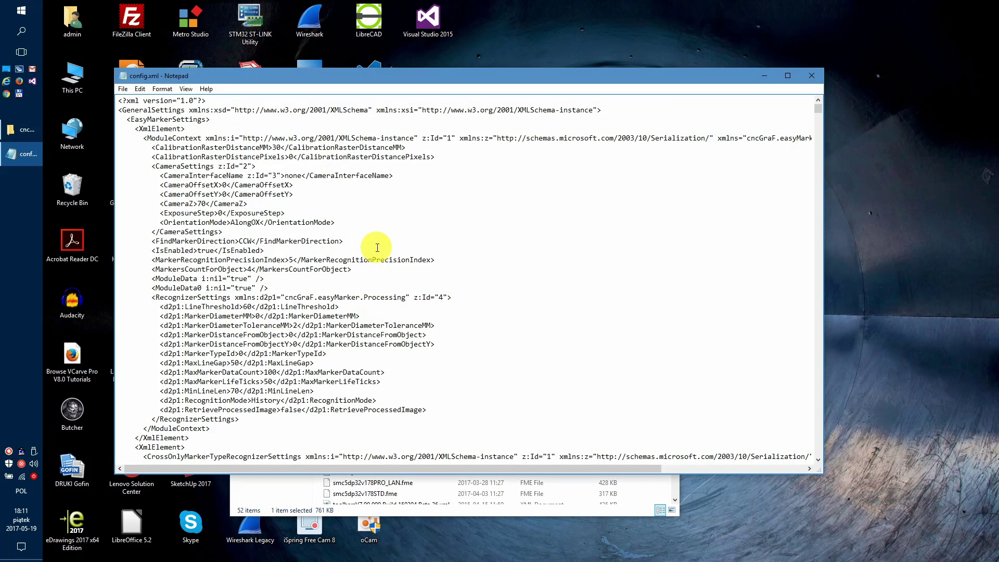
Search config.xml for "autofile" to reach the automatic file loading settings, and close the search.
left_click(139, 89)
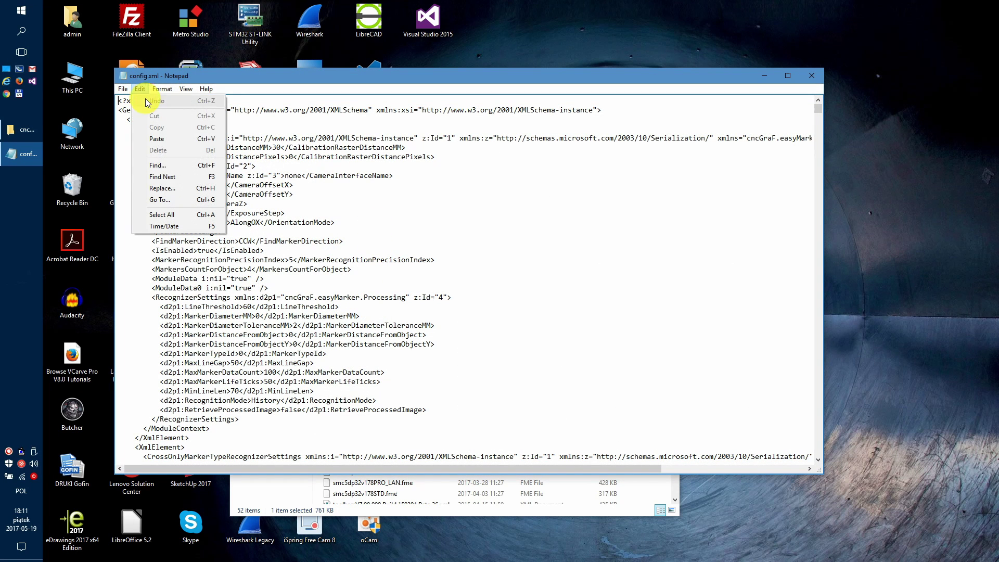
left_click(174, 168)
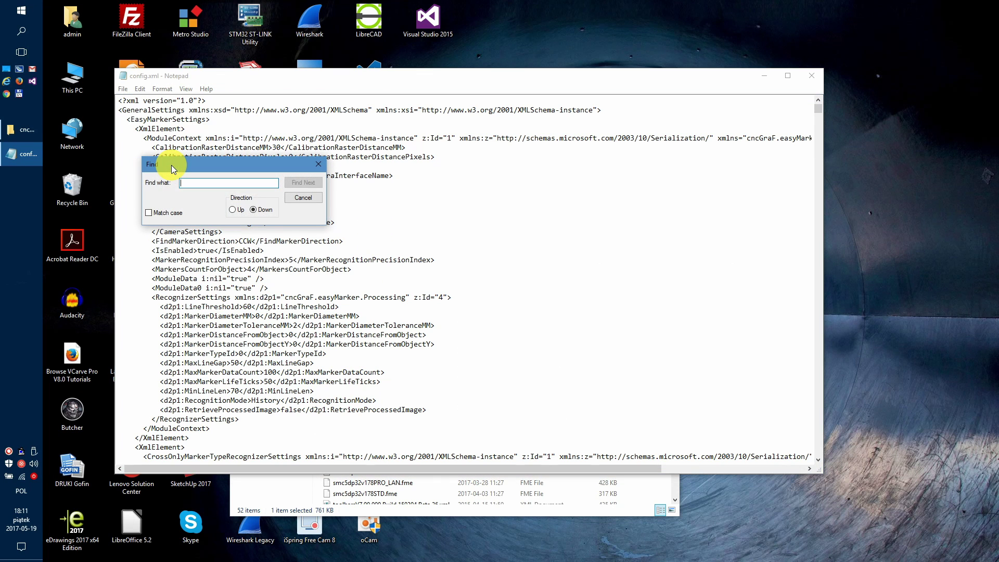
type("auto")
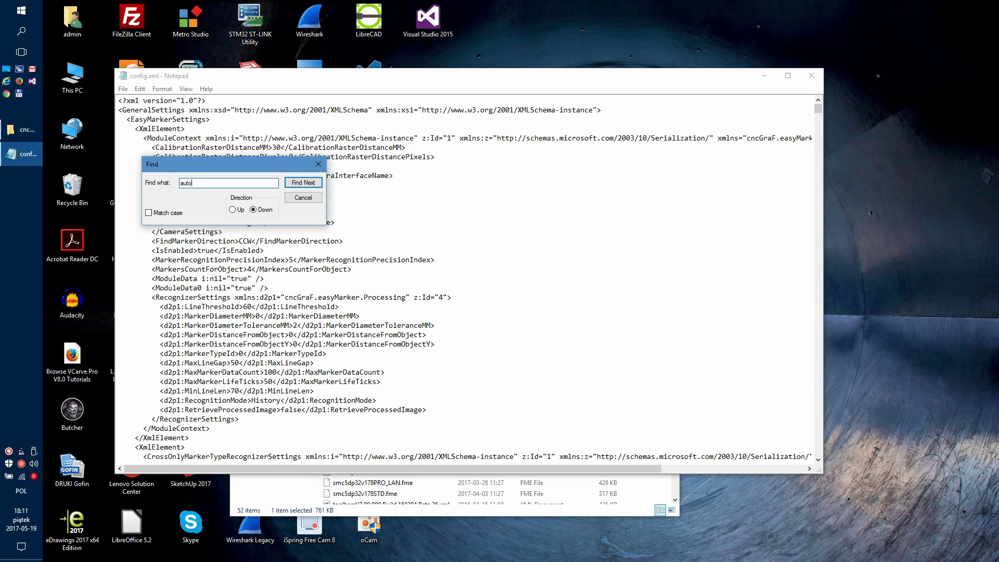
type("file")
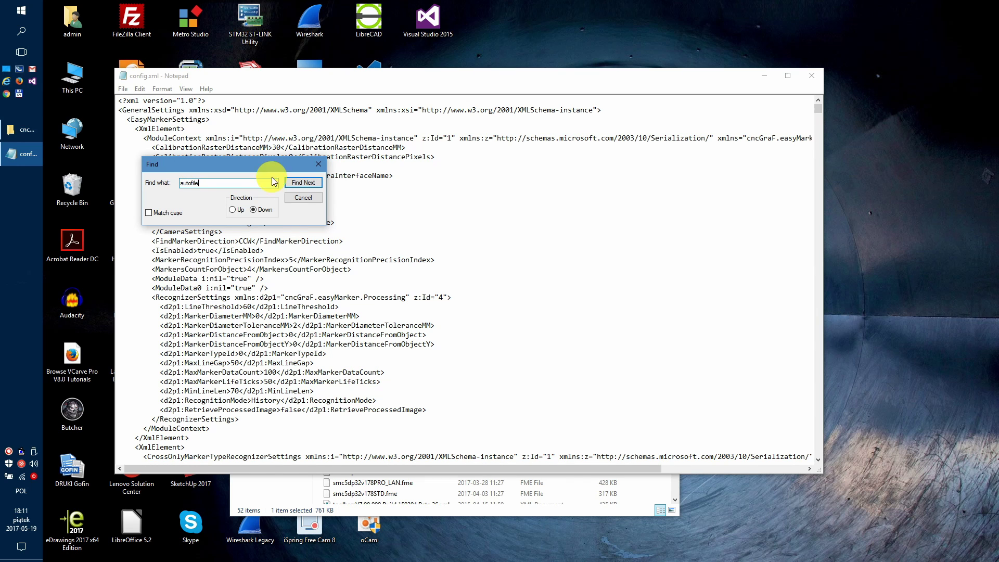
left_click(305, 185)
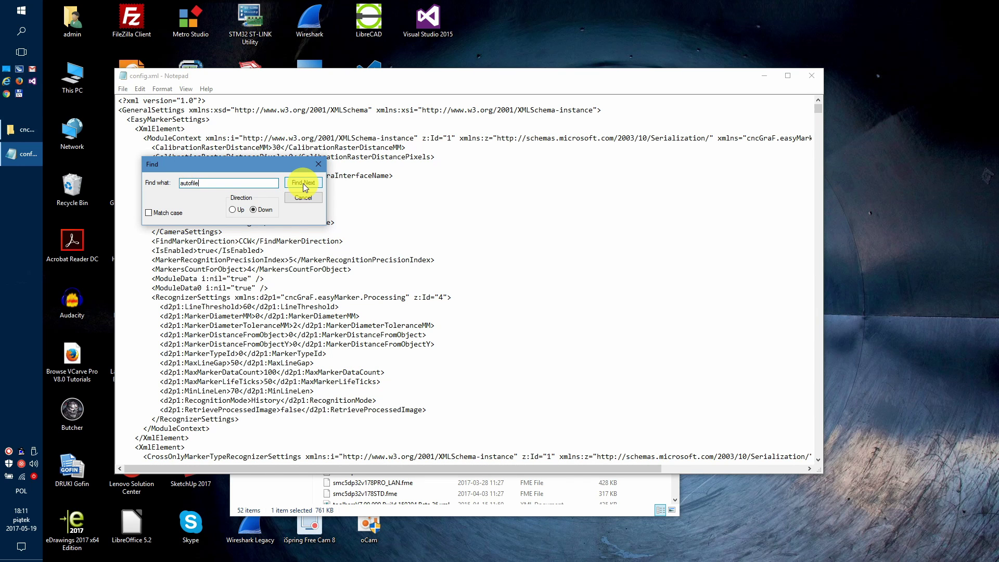
left_click(305, 185)
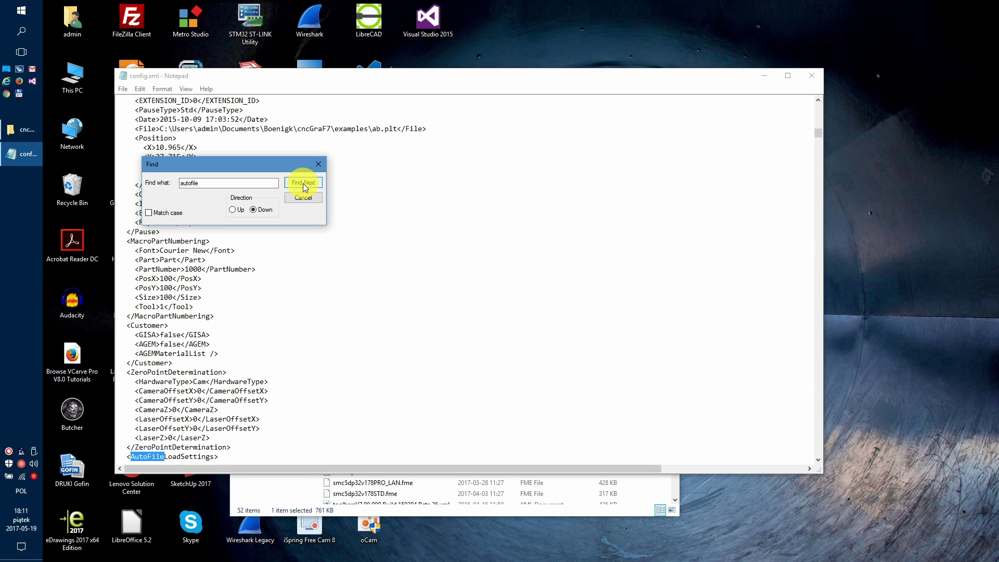
left_click(305, 185)
key("Escape")
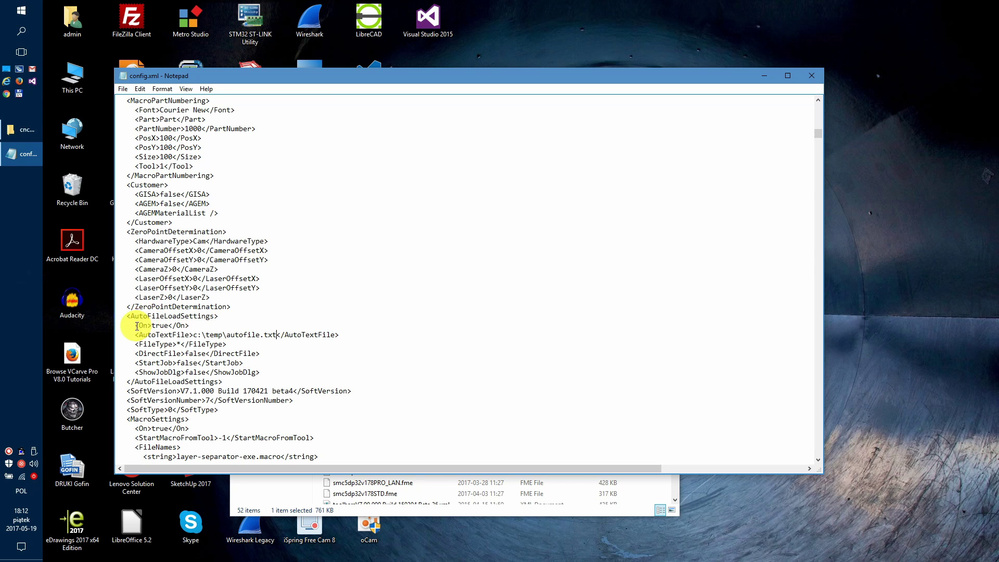
Check the On, AutoTextFile, FileType, DirectFile, StartJob and ShowJobDlg entries under AutoFileLoadSettings, and save config.xml.
left_click_drag(135, 326, 189, 327)
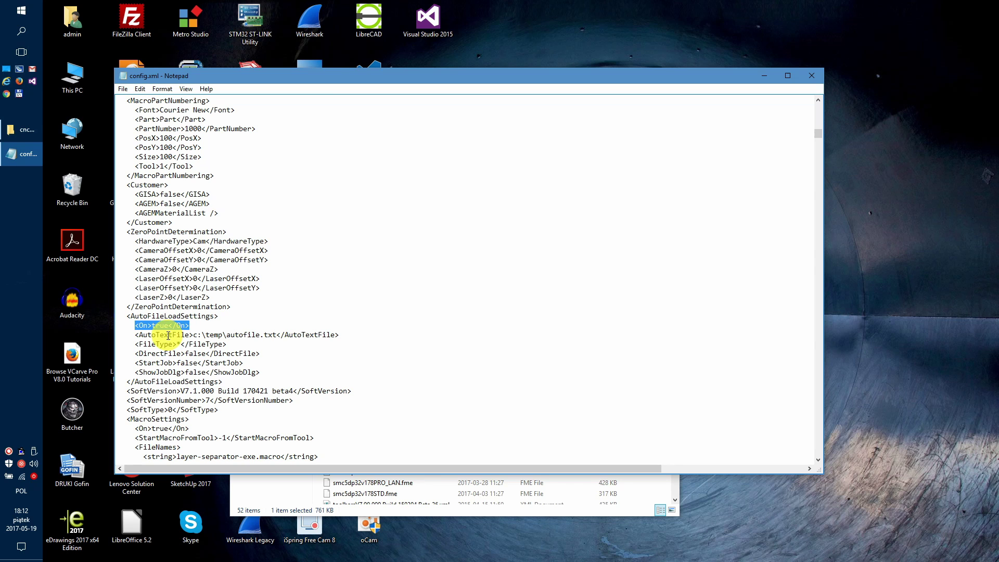
left_click_drag(133, 335, 342, 336)
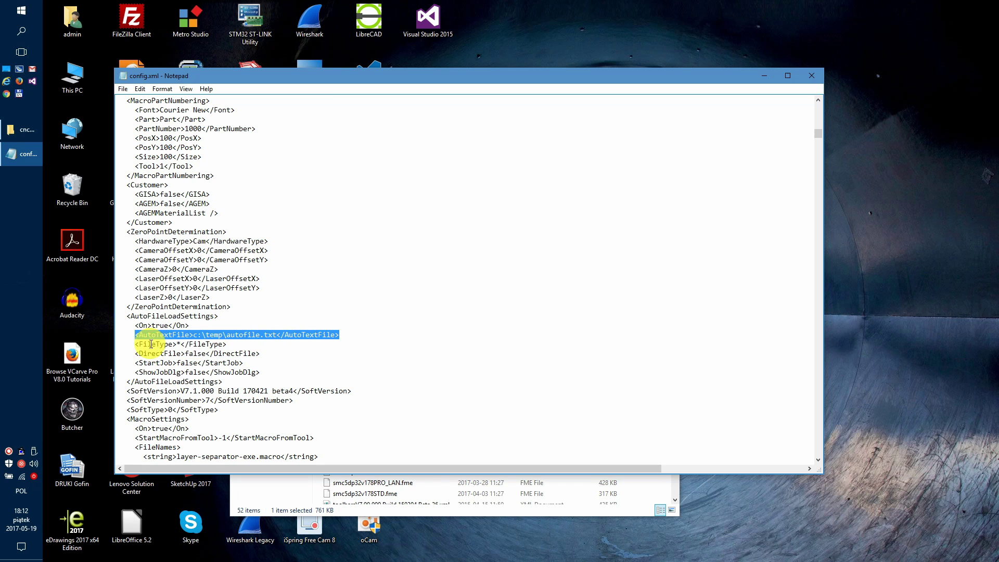
left_click_drag(196, 345, 228, 345)
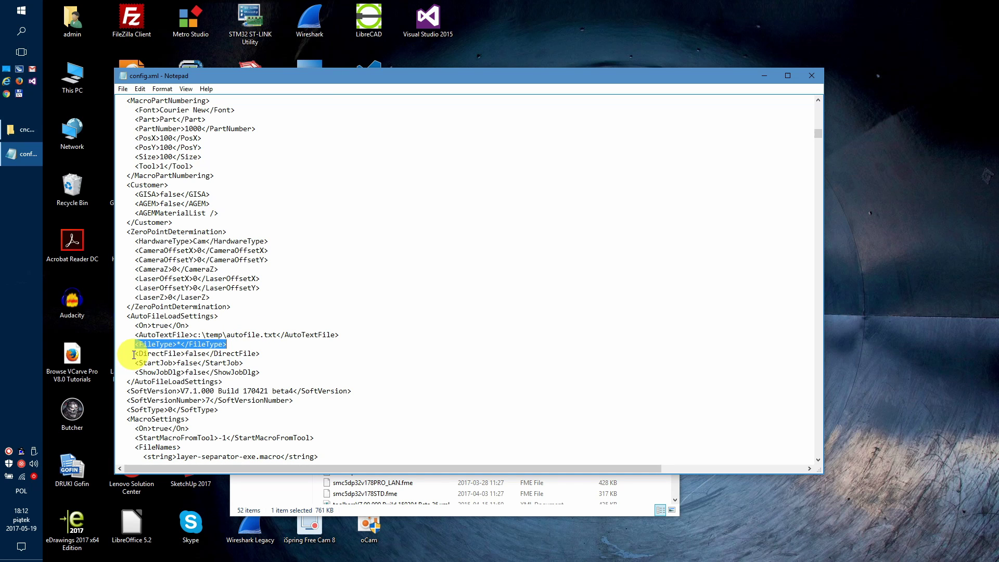
left_click_drag(133, 353, 270, 372)
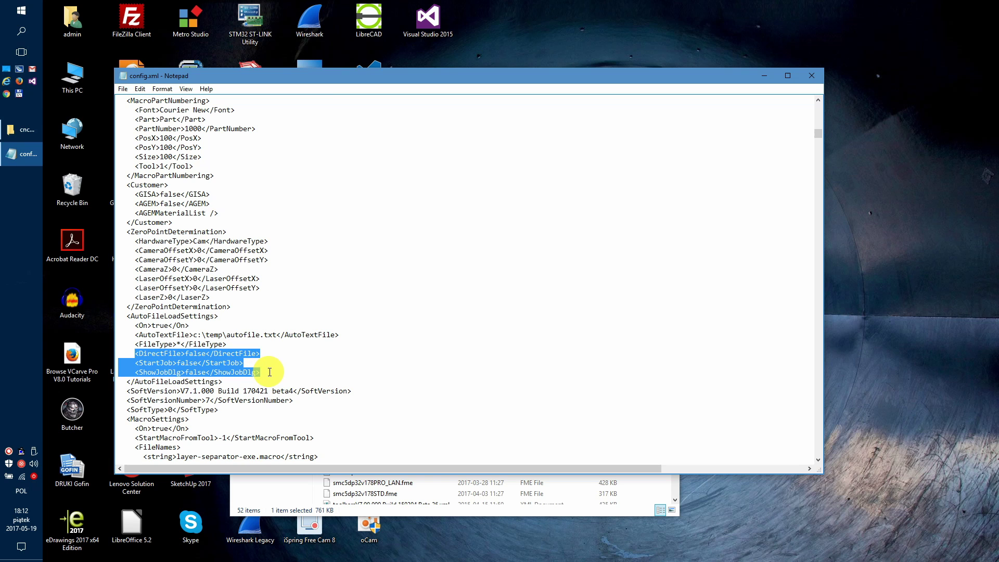
left_click(270, 372)
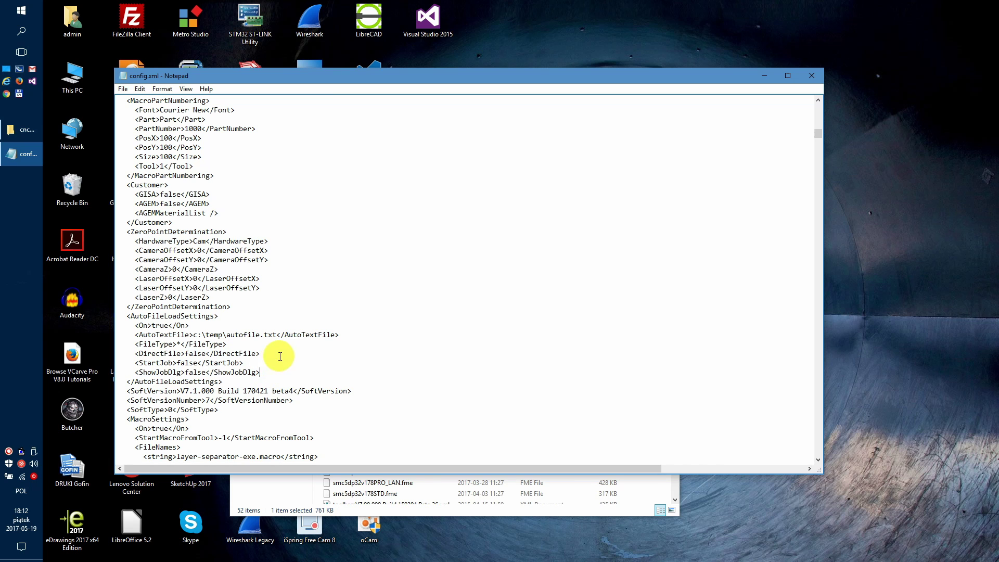
left_click(123, 89)
left_click(139, 123)
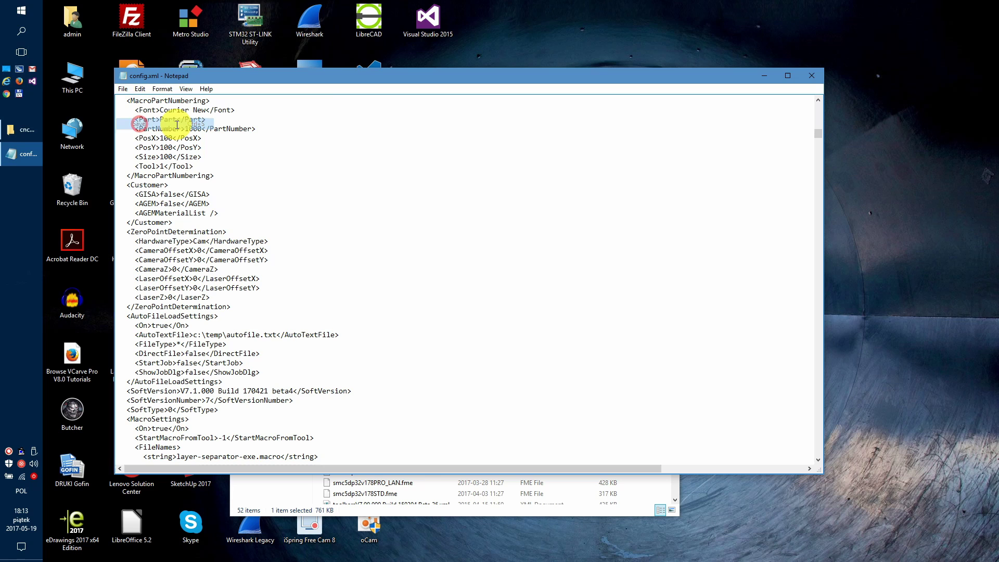
Close config.xml and the cncGraF7 folder, and switch to cncGraF Pro to load the drawing c:\cnc\mtsol\1234.dxf.
left_click(811, 76)
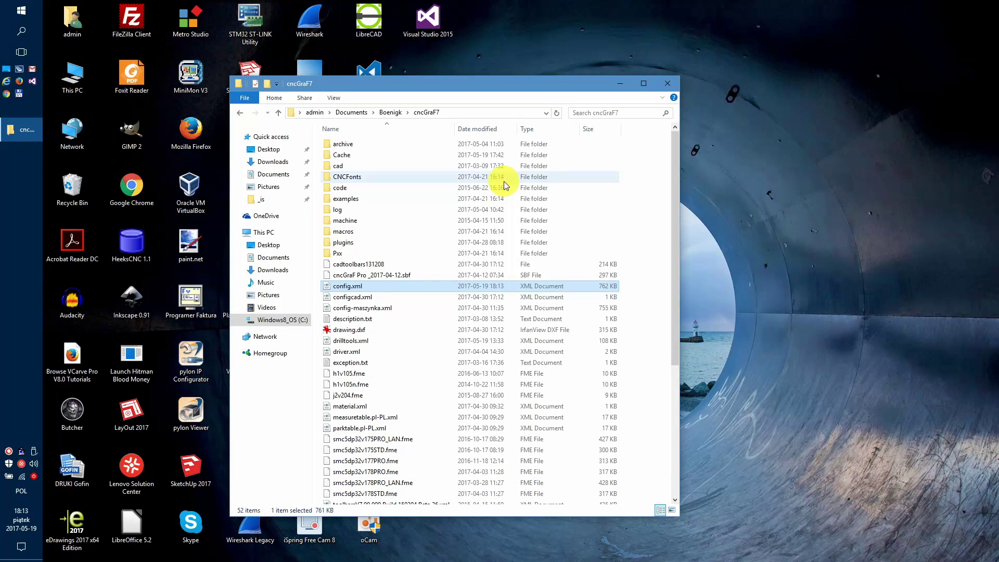
left_click(668, 83)
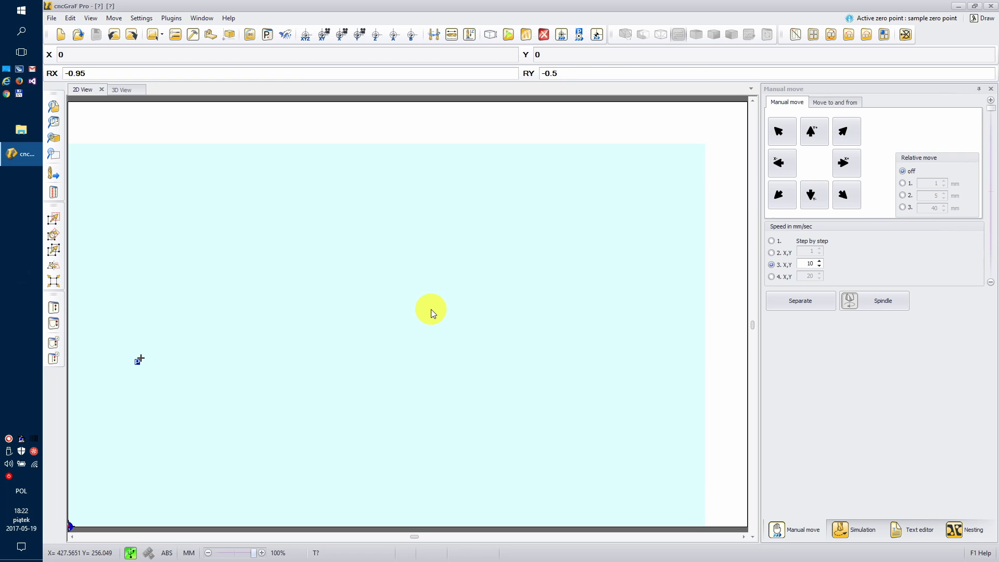
left_click(30, 440)
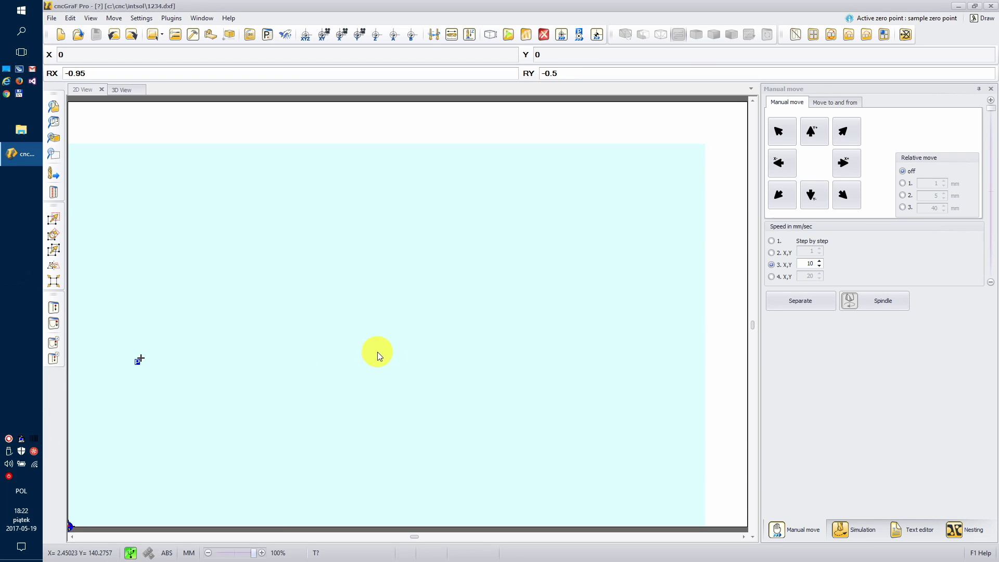
left_click(511, 362)
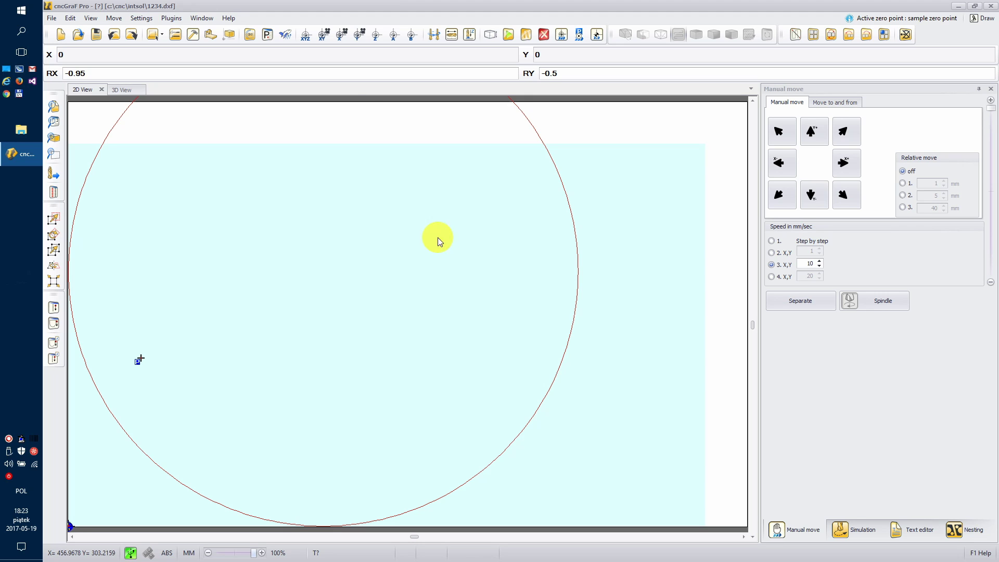
Open the Barcode plugin, follow its link to the cnctailor.com website, and go to the site's contact section in a maximized browser.
left_click(172, 18)
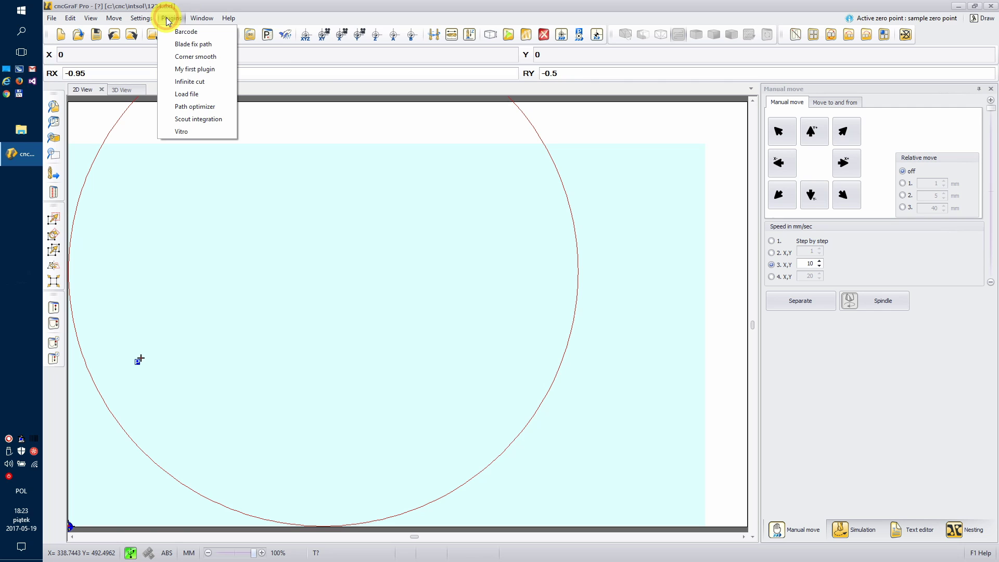
left_click(196, 31)
left_click(461, 238)
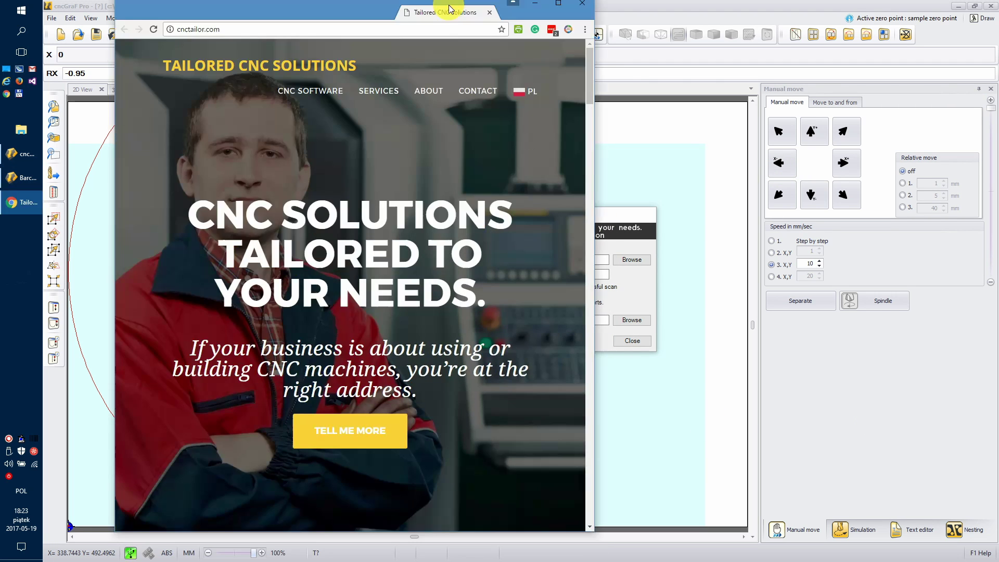
double_click(449, 8)
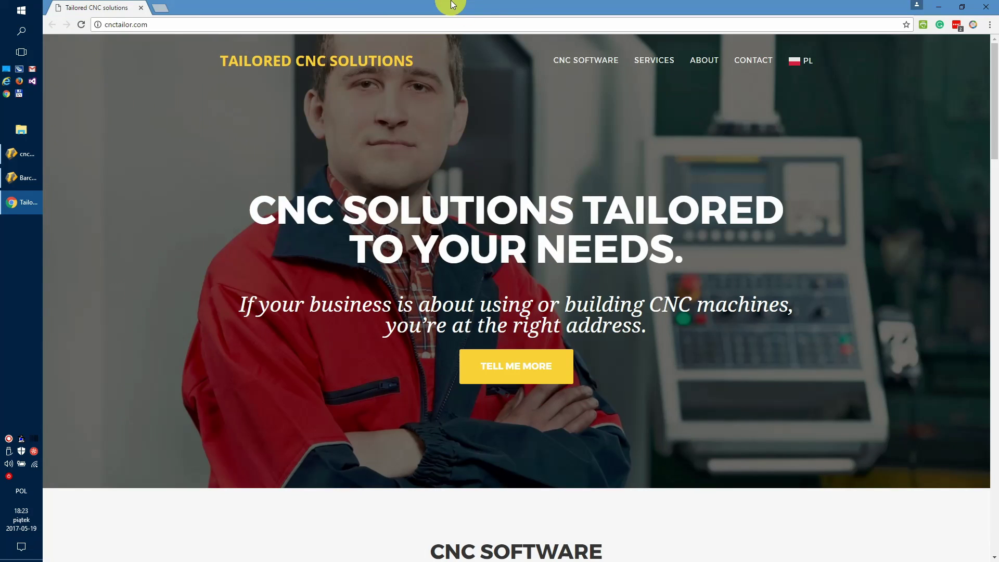
left_click(742, 74)
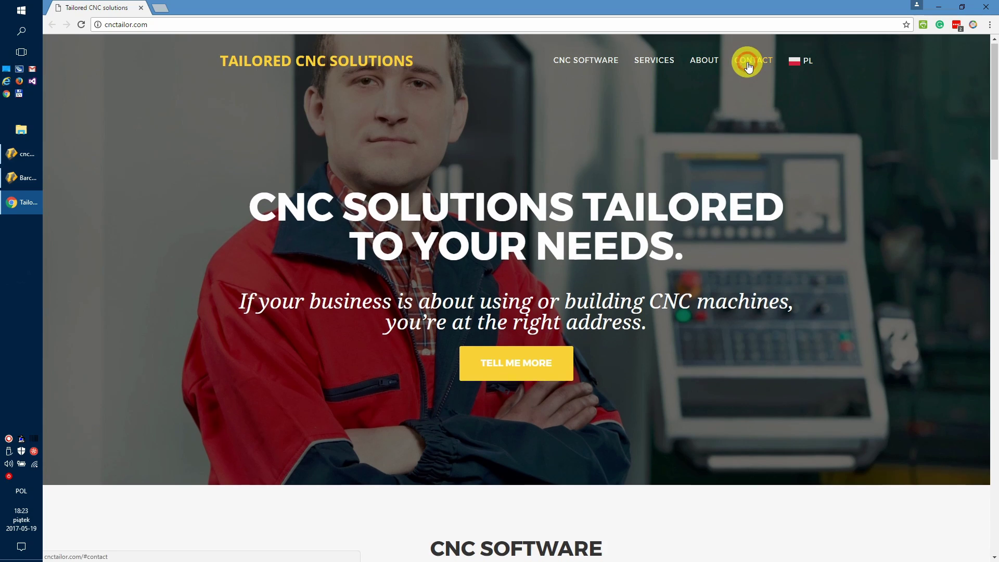